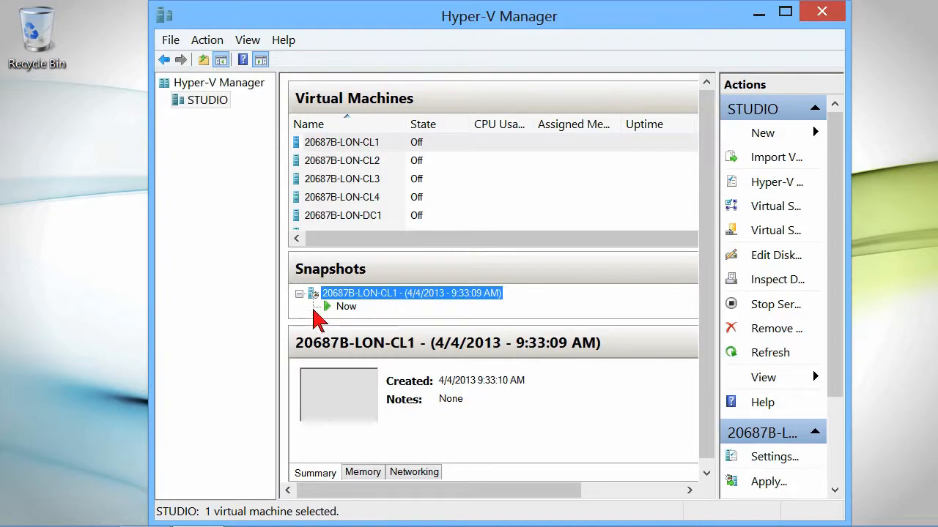
- Check the 20687B-LON-CL2 and 20687B-LON-DC1 virtual machines for snapshots and review the commands available for the DC1 snapshot
left_click(340, 162)
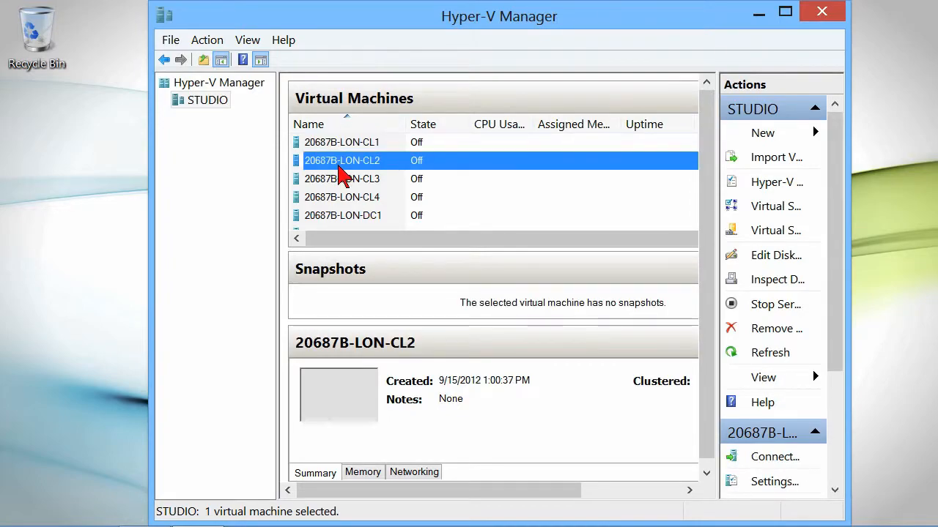
left_click(349, 216)
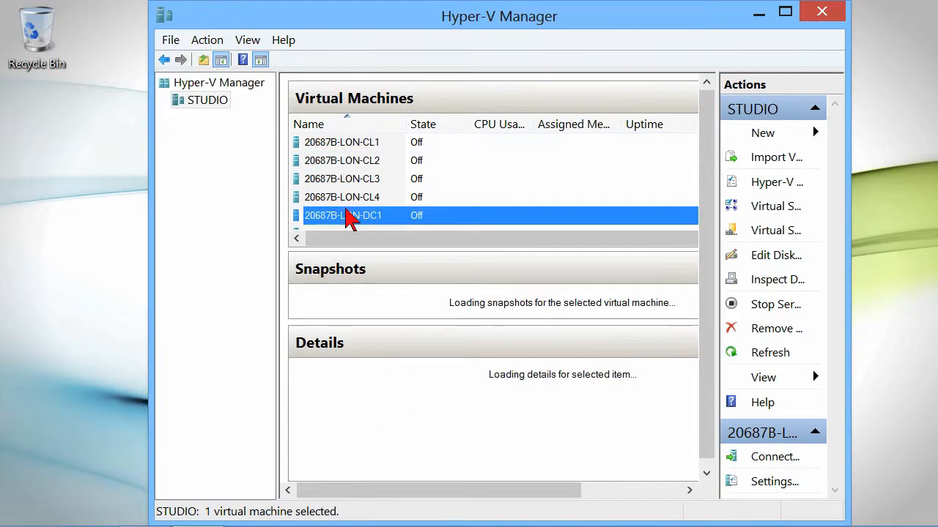
left_click(364, 294)
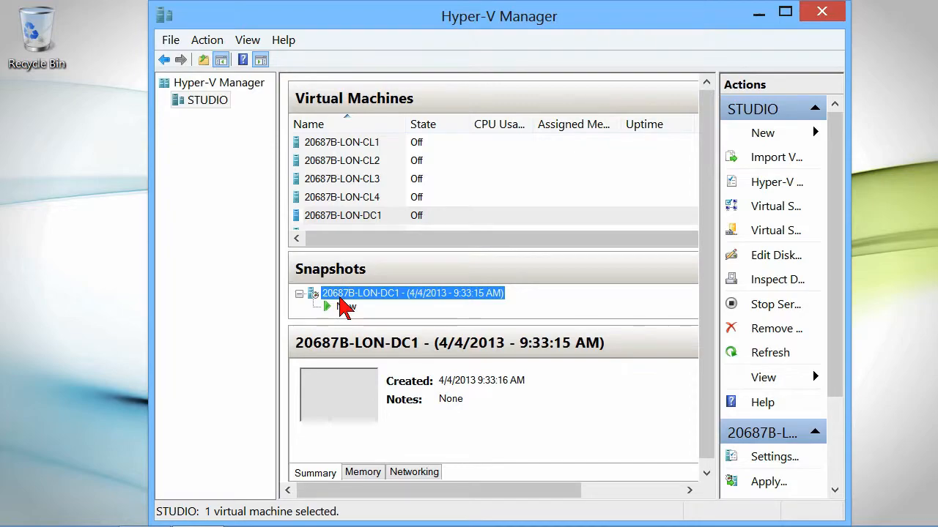
left_click(342, 306)
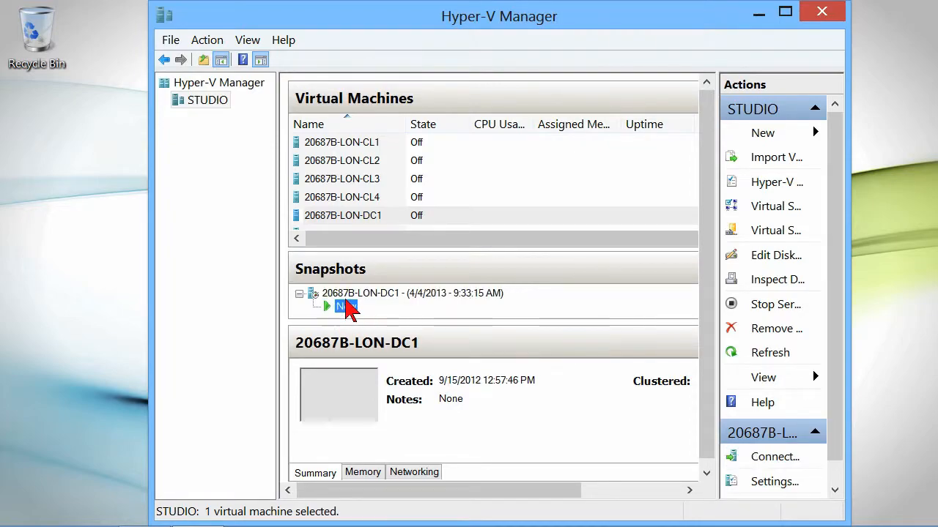
right_click(338, 292)
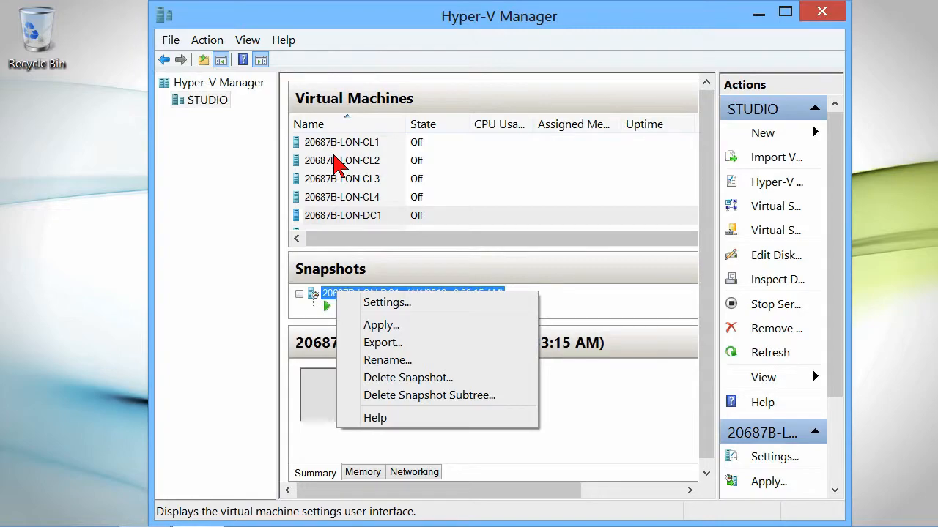
- Take a snapshot of the 20687B-LON-CL2 virtual machine and maximize the window
left_click(332, 156)
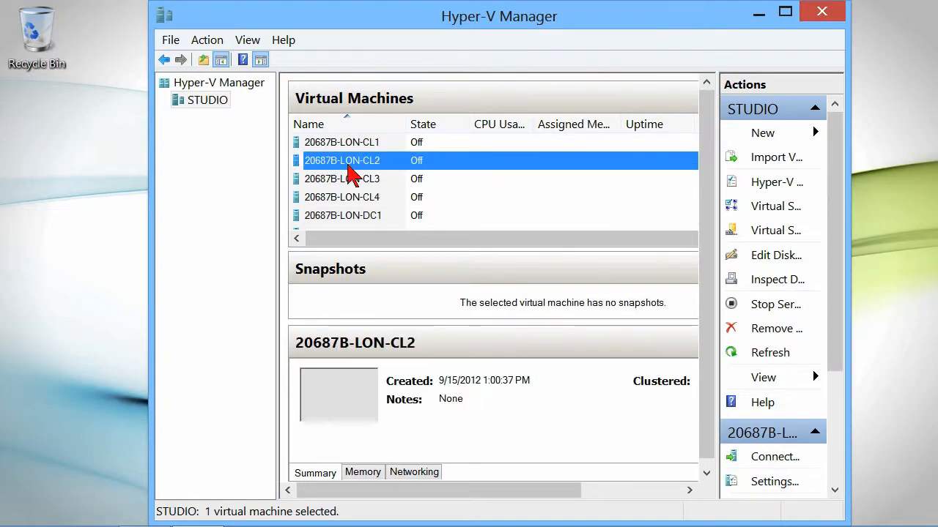
right_click(350, 174)
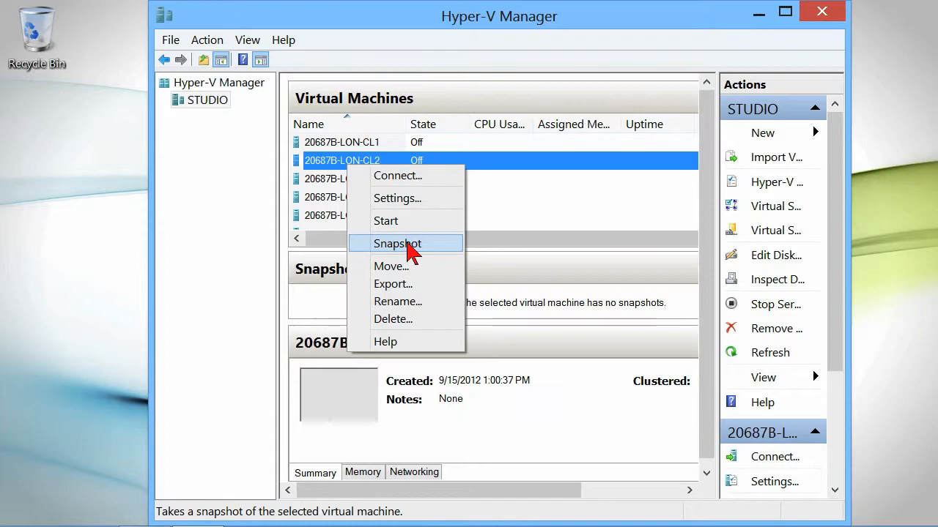
left_click(406, 246)
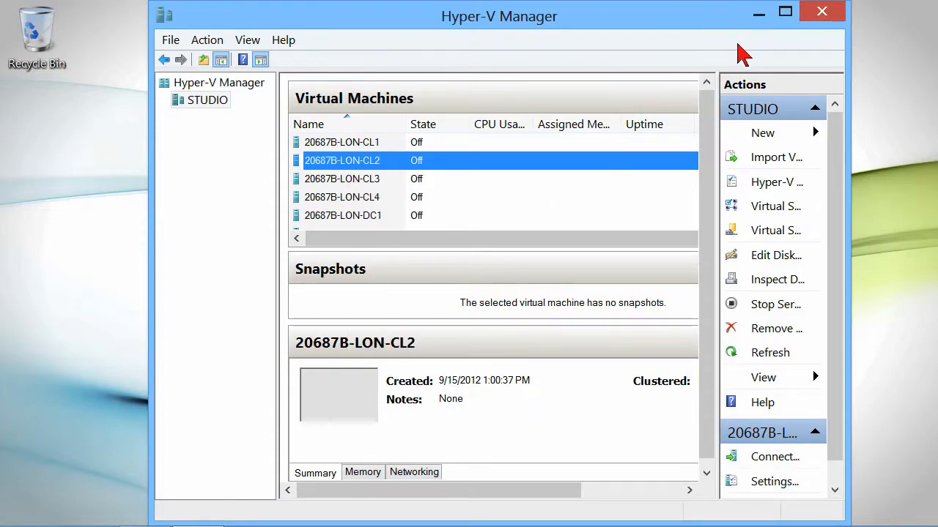
left_click(785, 13)
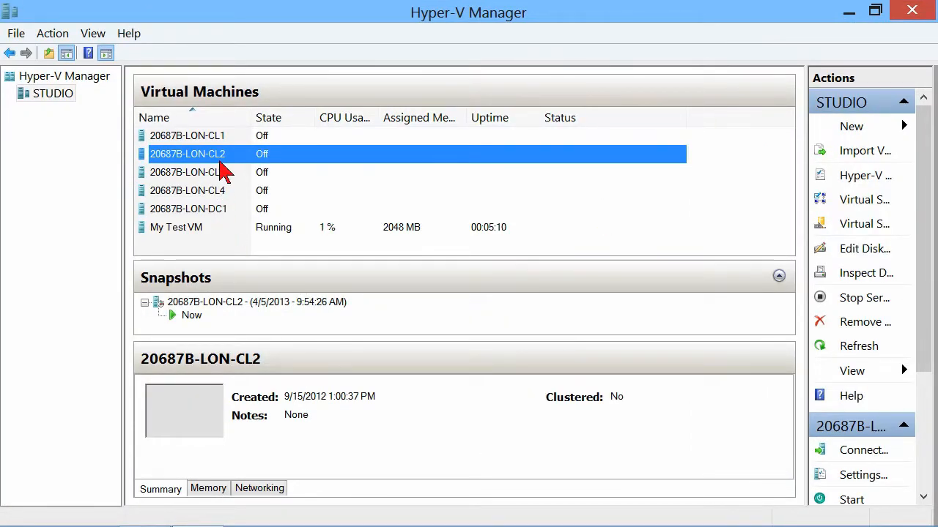
- Switch to File Explorer and open the 20687B-LON-CL2 folder under C:\Program Files\Microsoft Learning\20687\Drives
key("super+e")
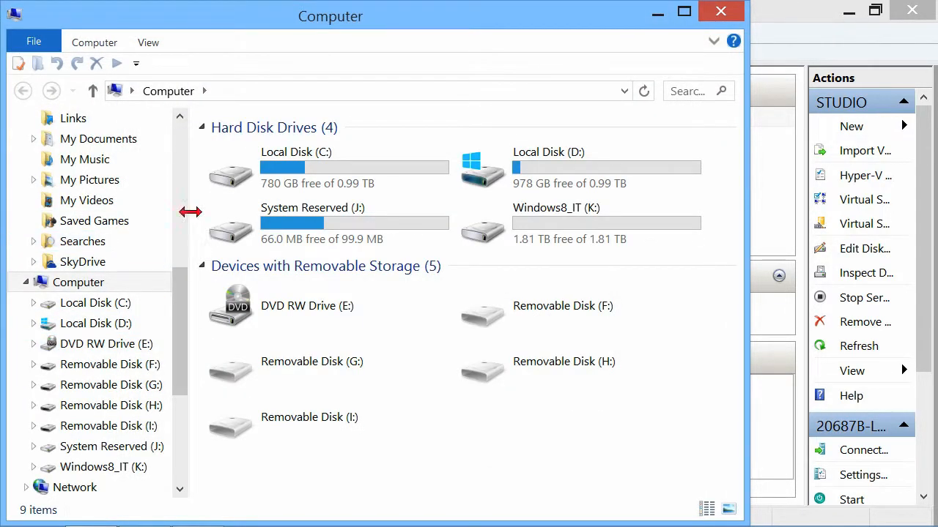
scroll(184, 198, "up", 6)
left_click(69, 159)
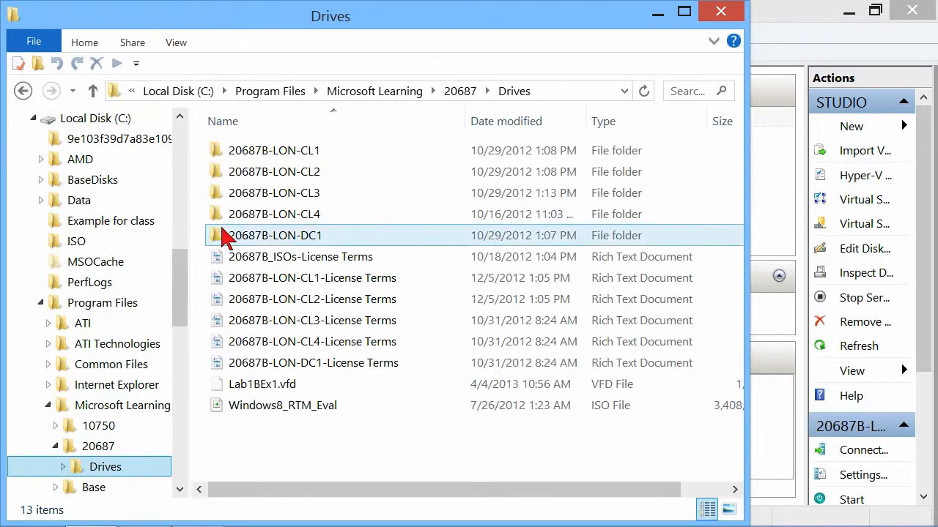
double_click(285, 175)
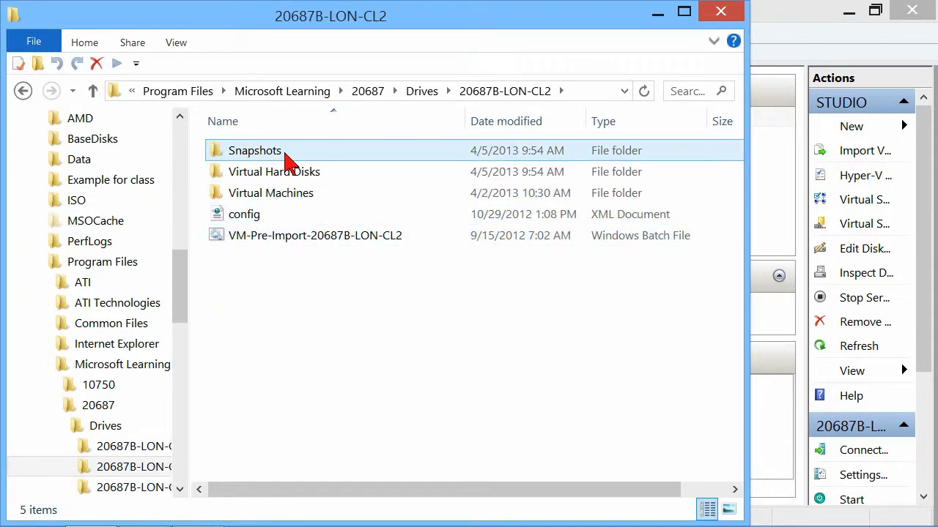
- Examine the Snapshots folder of 20687B-LON-CL2 and its B32E3940 subfolder, and return to the machine's folder
double_click(278, 154)
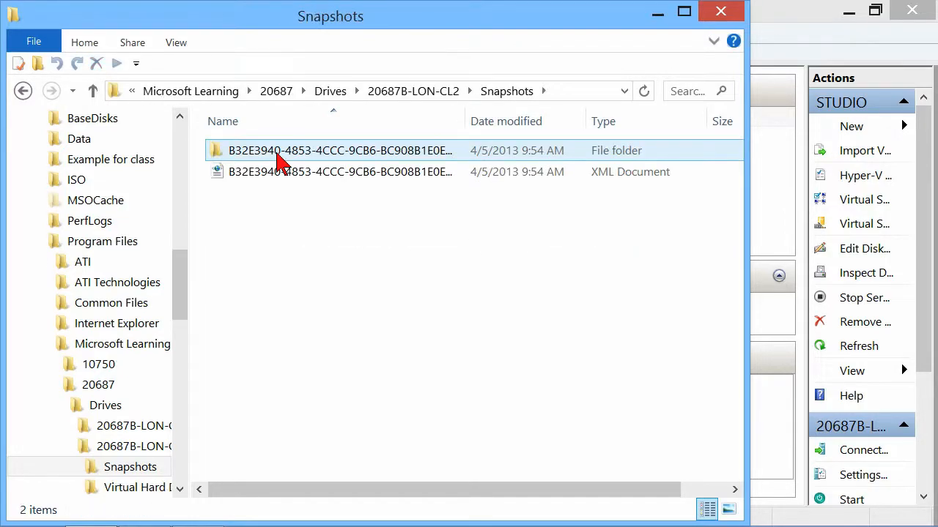
left_click(278, 173)
key("ctrl+a")
key("Delete")
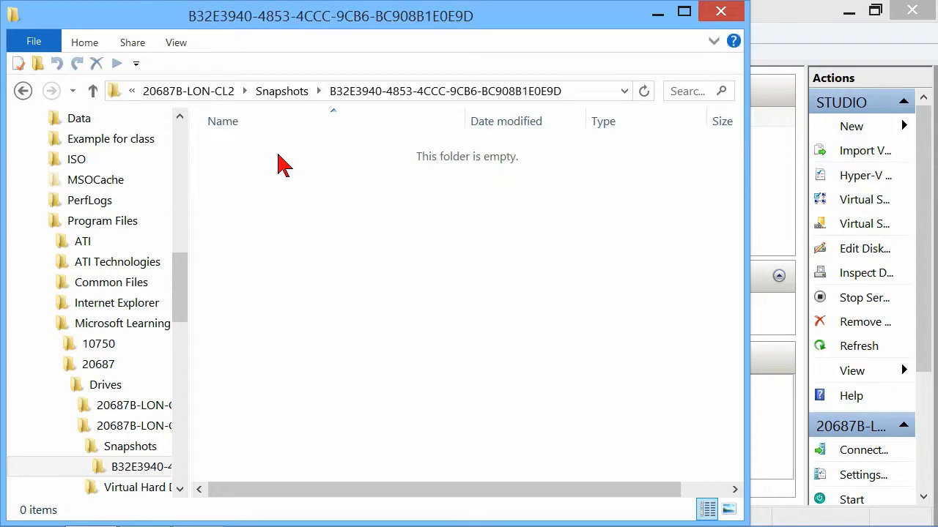
key("BackSpace")
key("BackSpace")
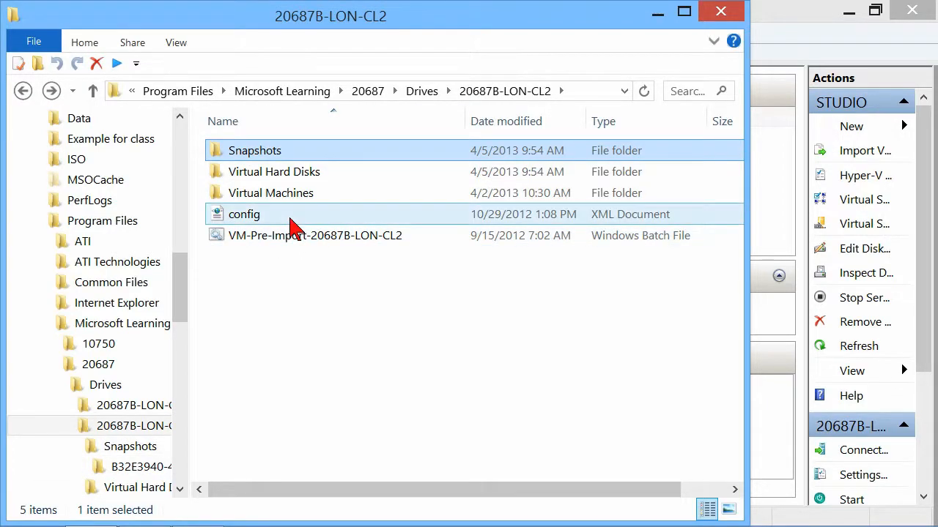
- Inspect the AVHD files in the Virtual Hard Disks folder of 20687B-LON-CL2
double_click(291, 176)
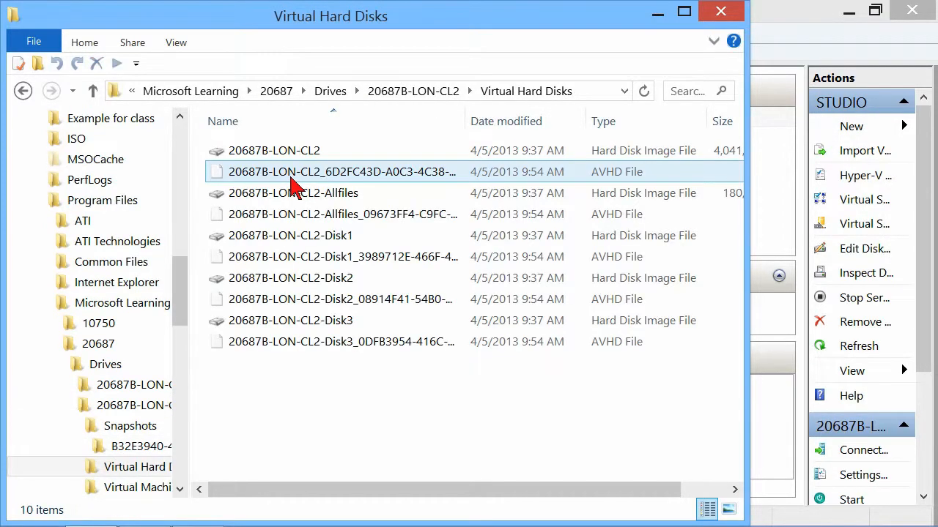
left_click(285, 195)
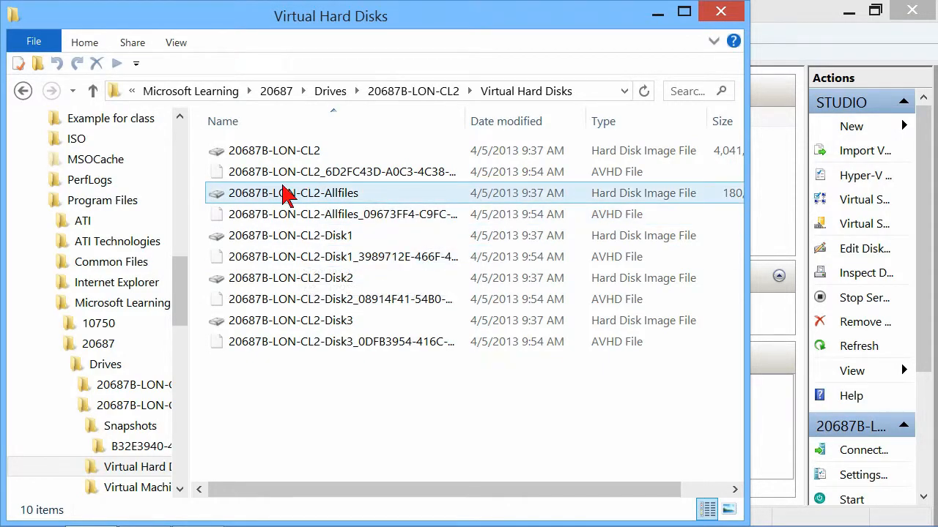
left_click(322, 176)
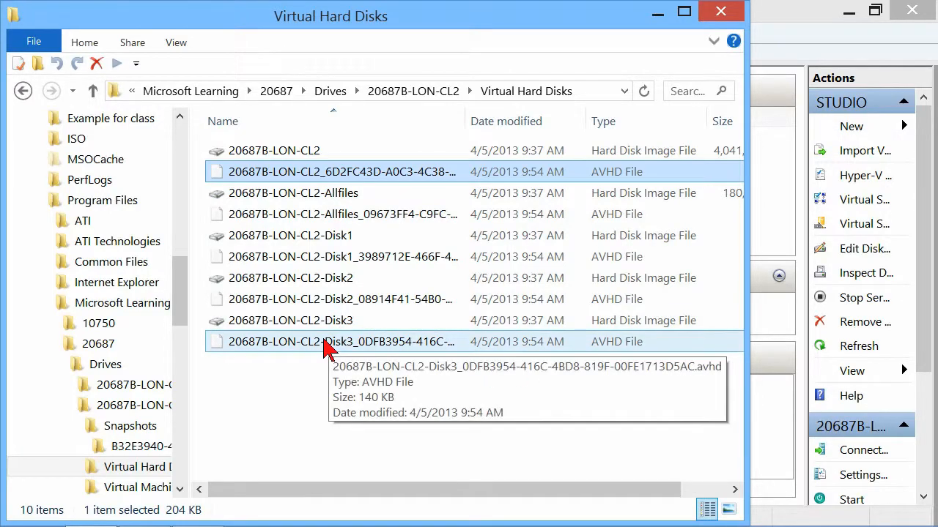
key("BackSpace")
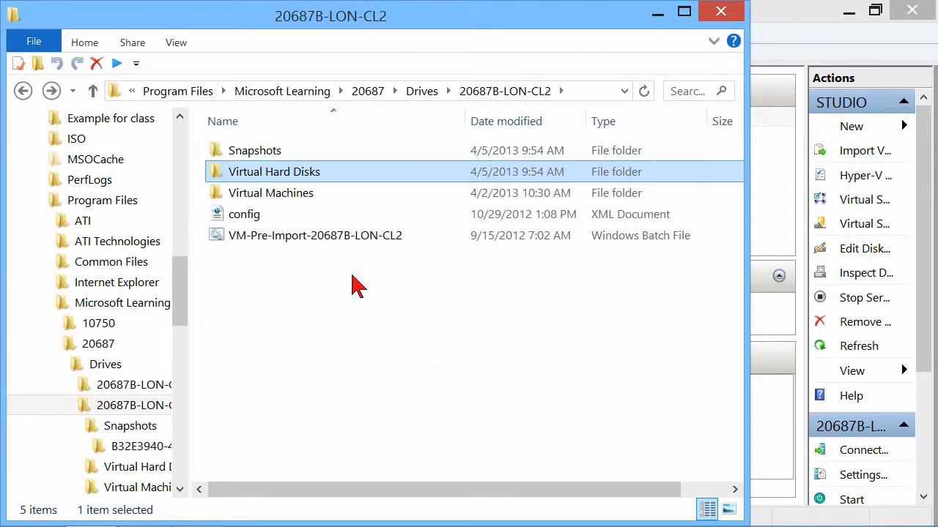
- Look through the Virtual Machines folder of 20687B-LON-CL2 and its subfolder, and close File Explorer
double_click(263, 192)
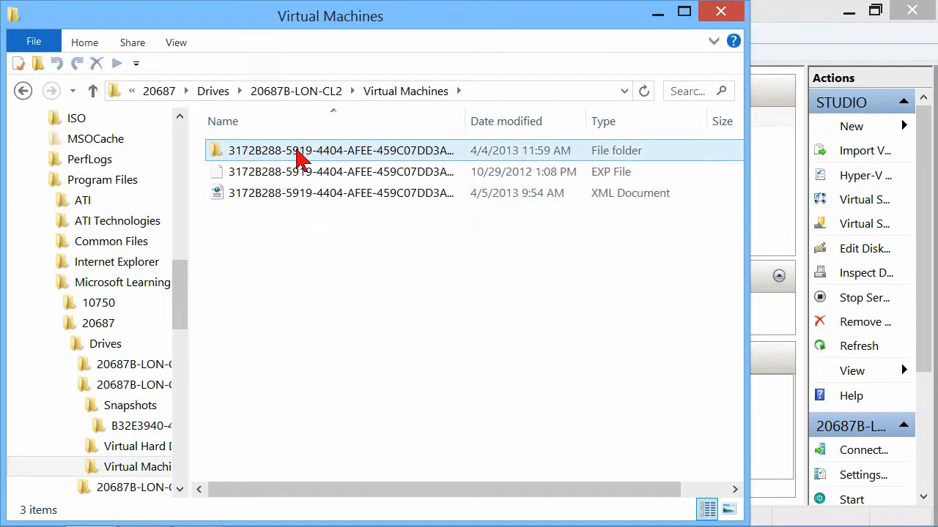
double_click(301, 151)
key("BackSpace")
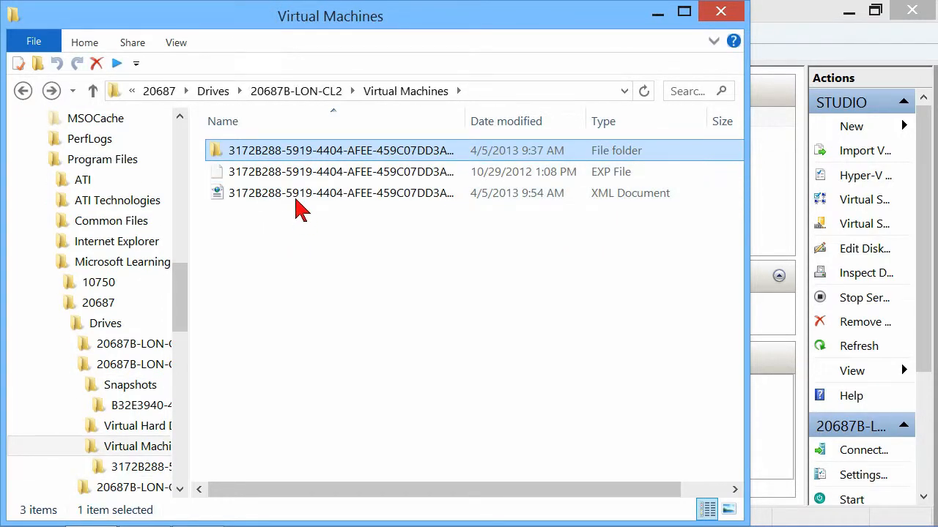
key("BackSpace")
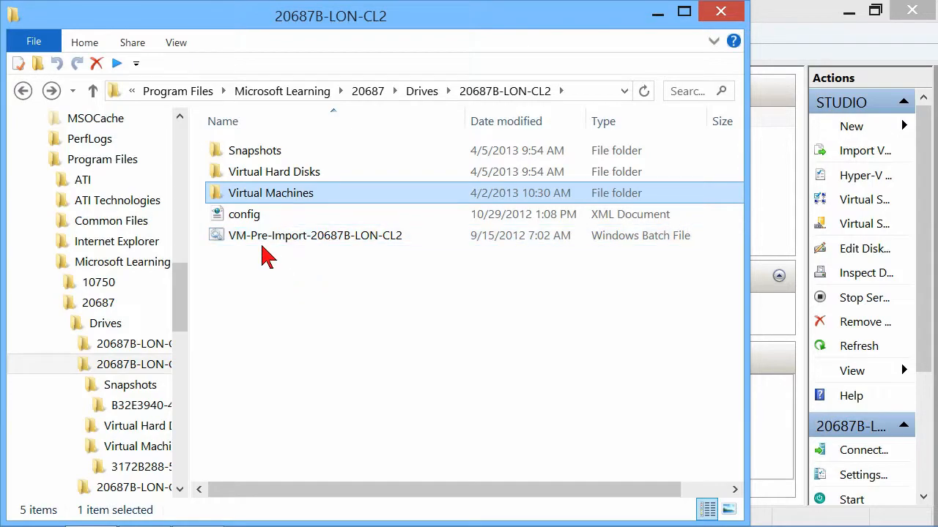
key("BackSpace")
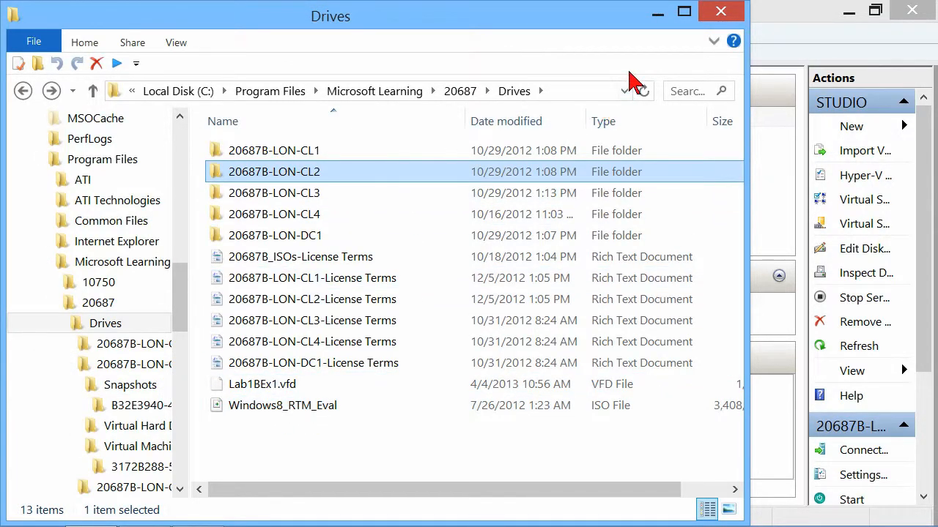
left_click(721, 11)
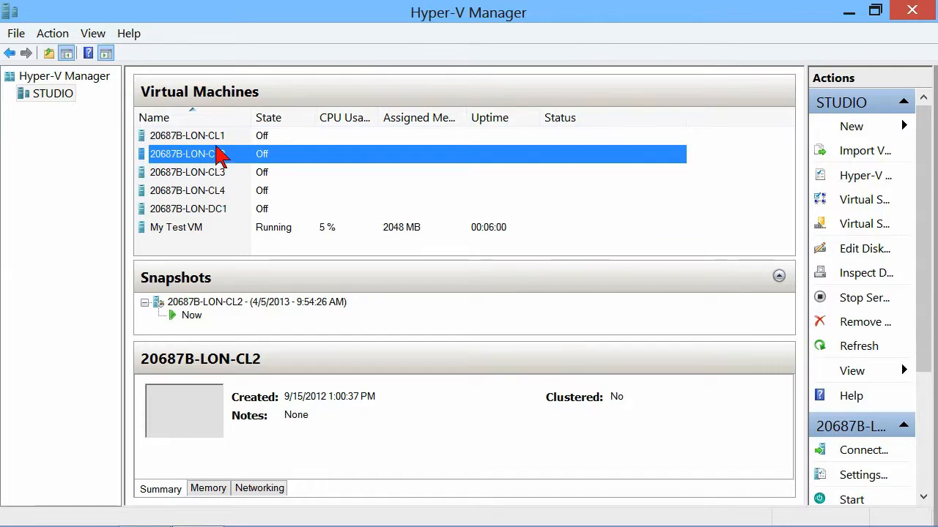
- Take another snapshot of the 20687B-LON-CL1 virtual machine and select it in the snapshot tree
left_click(211, 136)
right_click(209, 146)
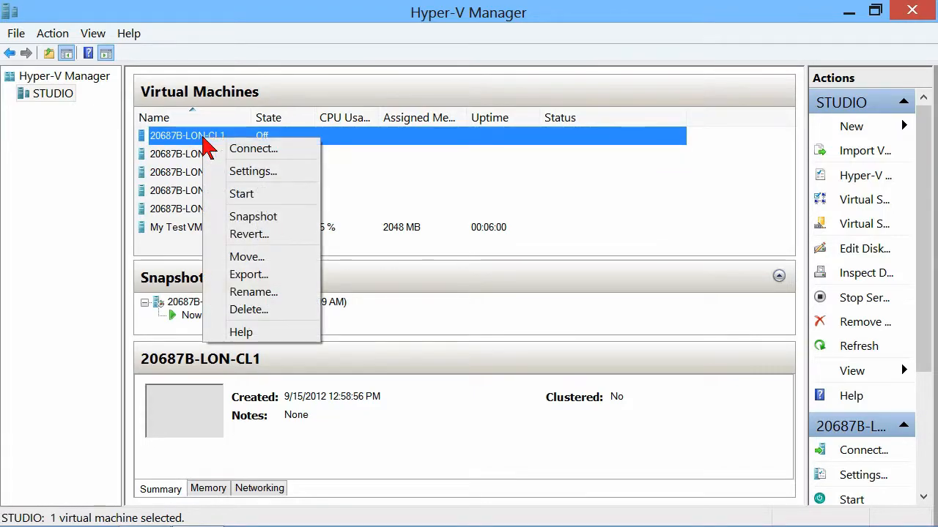
left_click(252, 217)
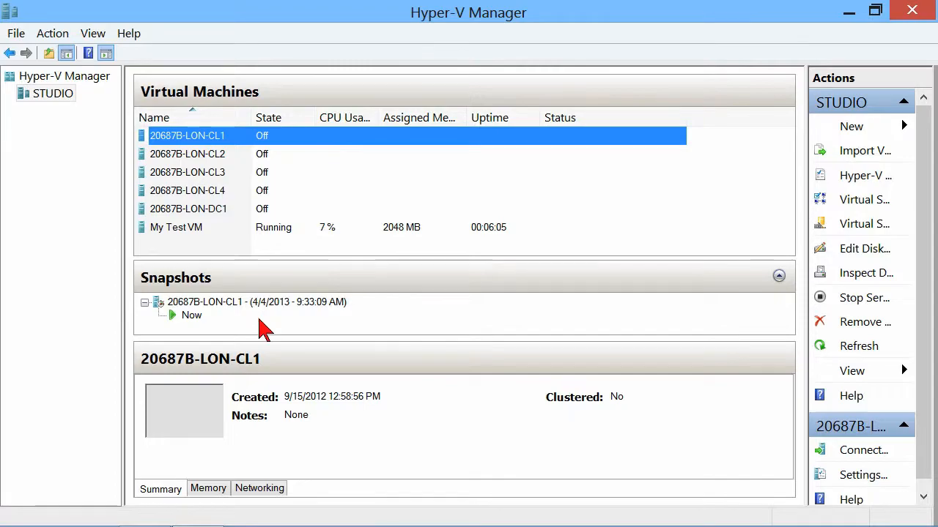
left_click(226, 304)
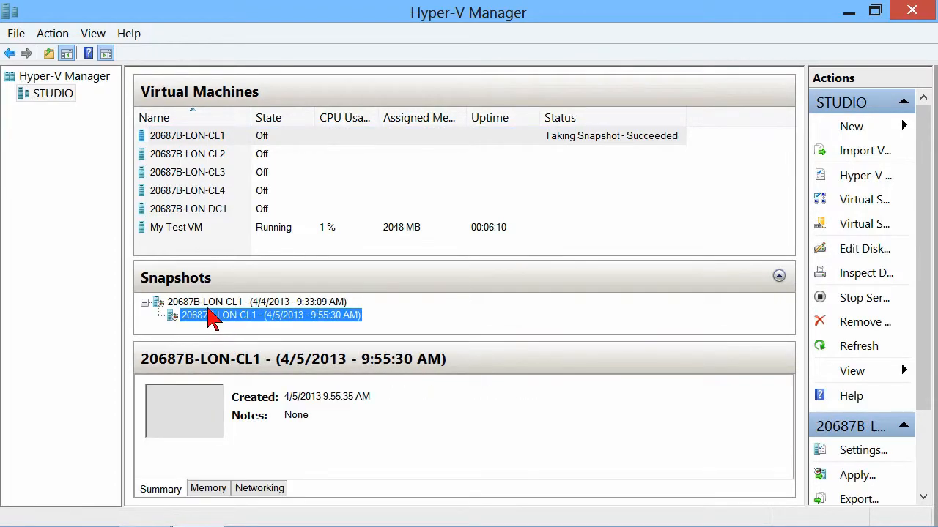
right_click(193, 141)
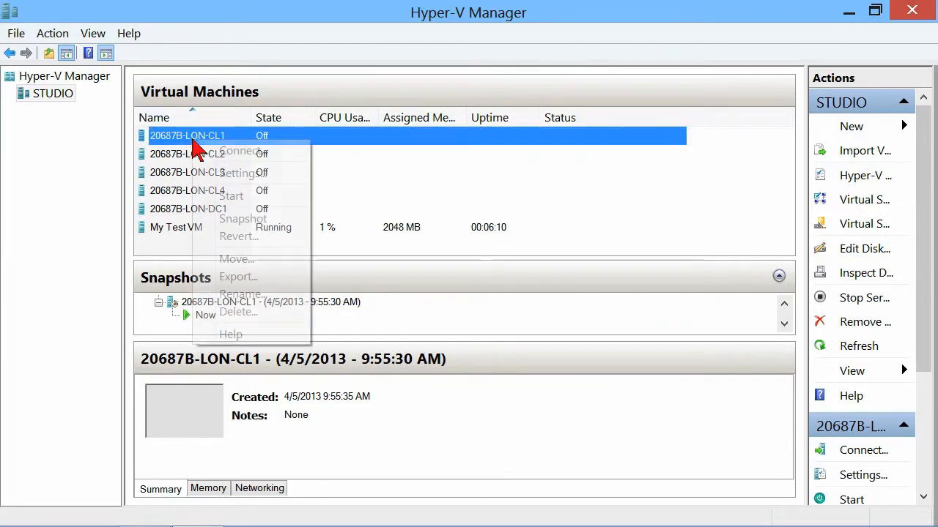
left_click(249, 235)
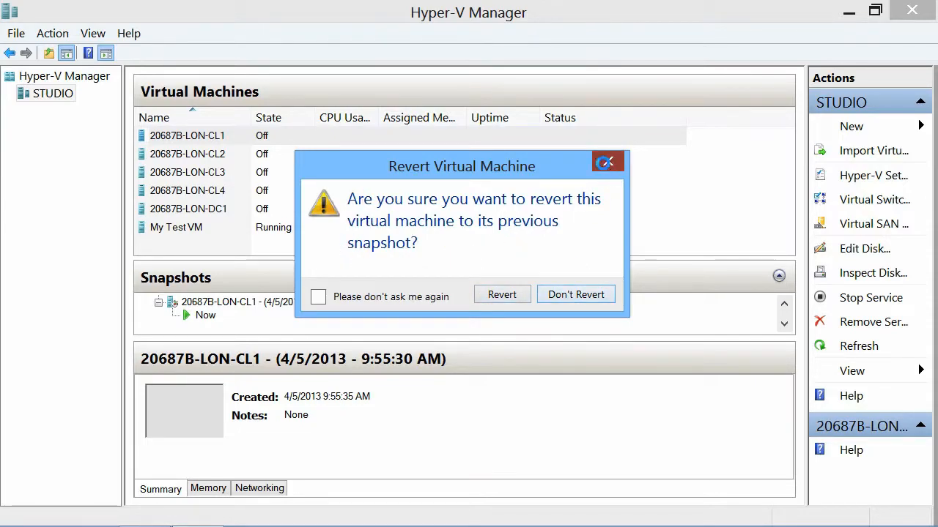
left_click(605, 162)
- Apply the 4/4/2013 9:33:09 AM snapshot to 20687B-LON-CL1 without taking a new snapshot first
left_click(783, 307)
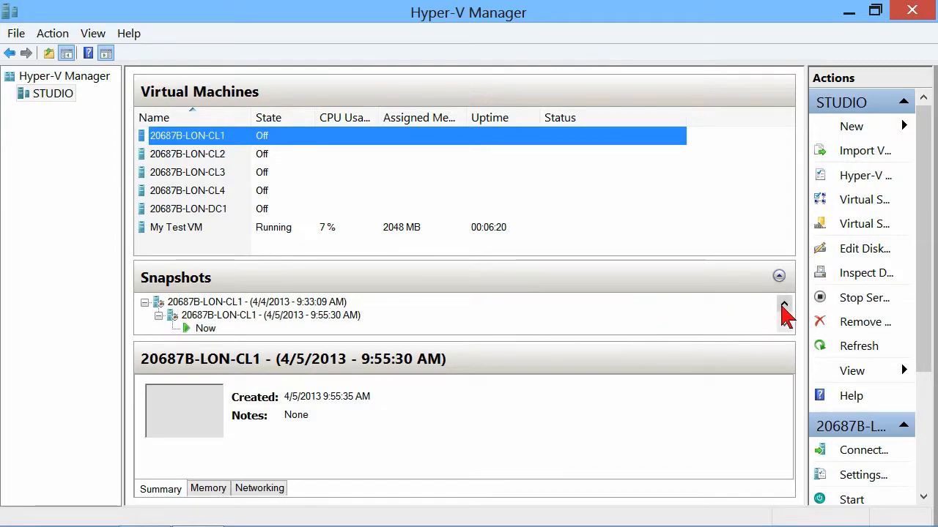
right_click(197, 303)
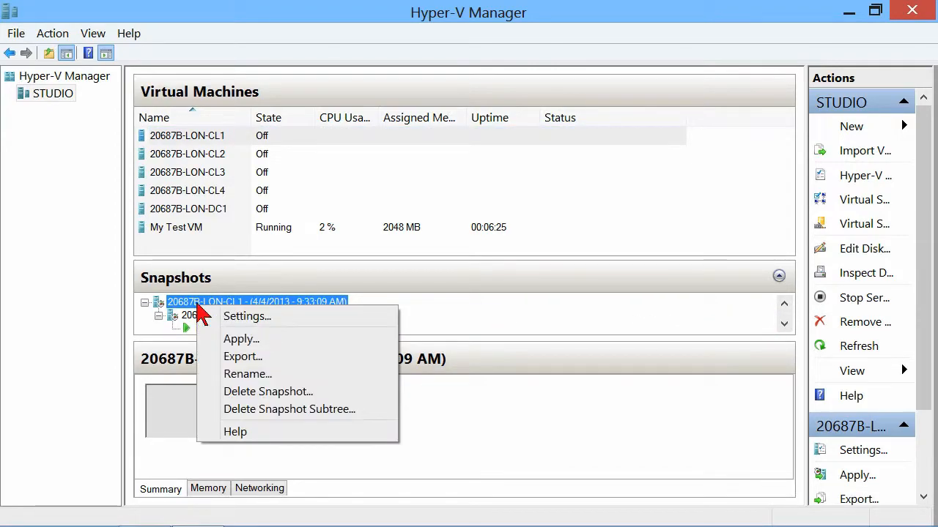
left_click(233, 338)
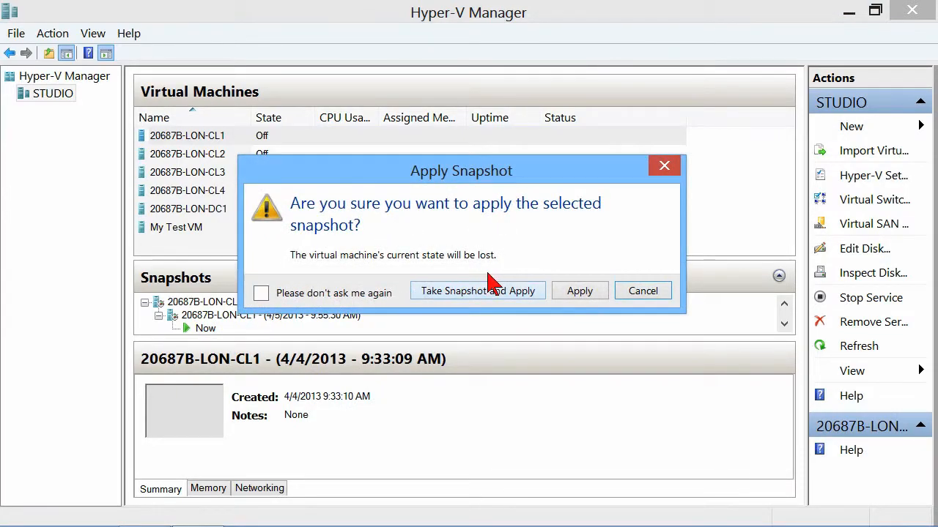
left_click(576, 291)
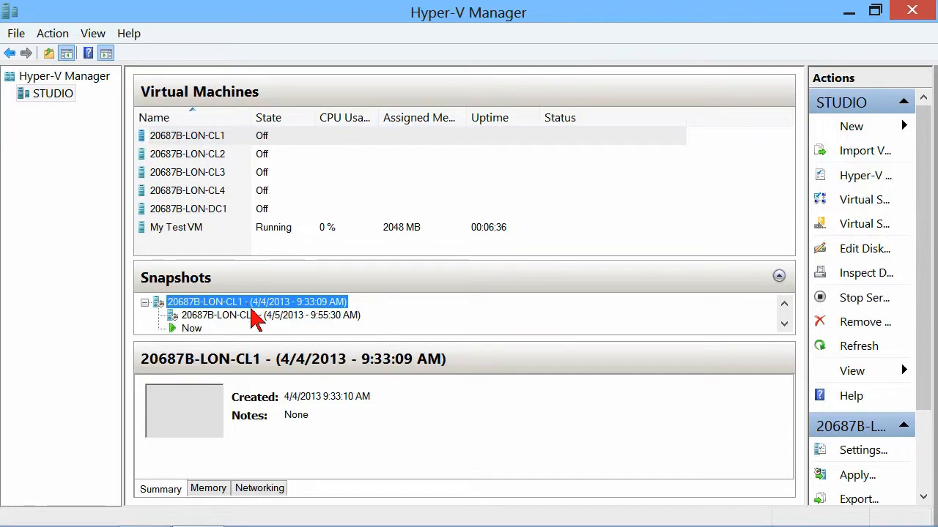
left_click(67, 95)
right_click(71, 105)
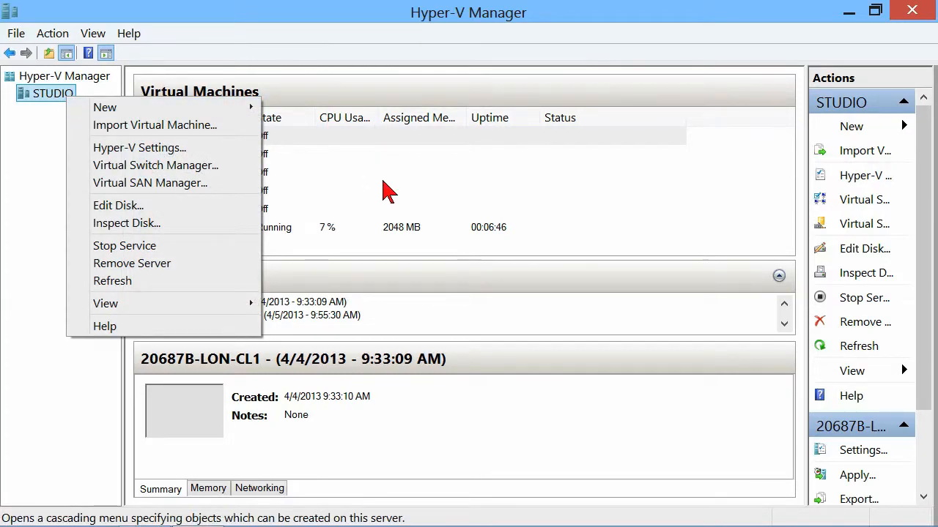
- Open Windows PowerShell as administrator and list the virtual machines with get-vm
mouse_move(314, 525)
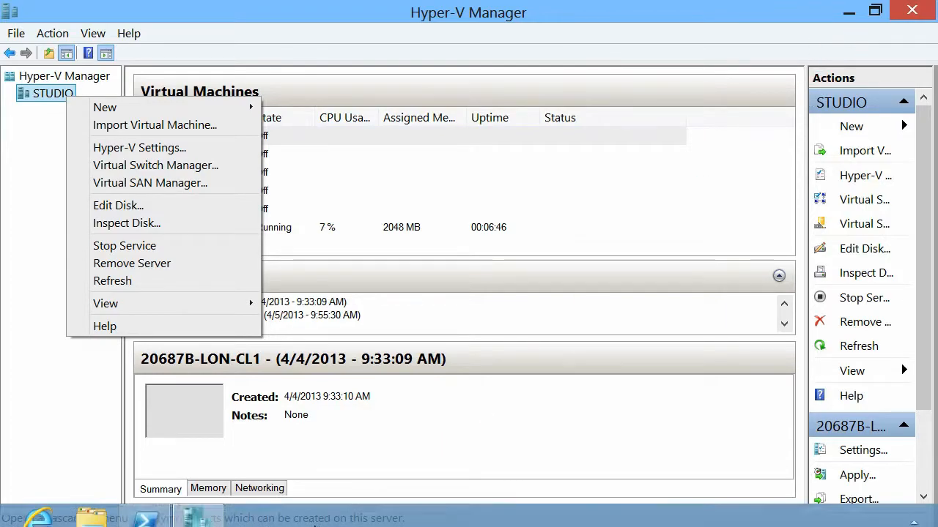
right_click(144, 510)
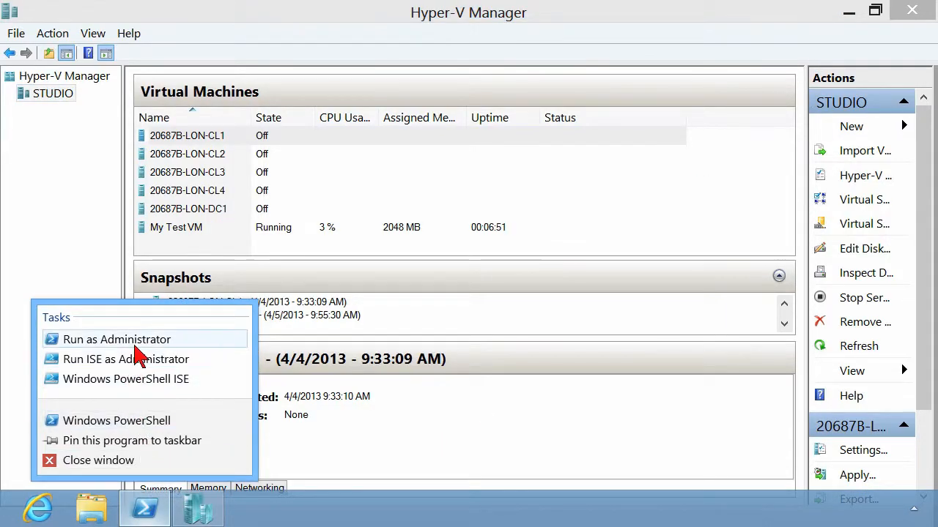
left_click(135, 345)
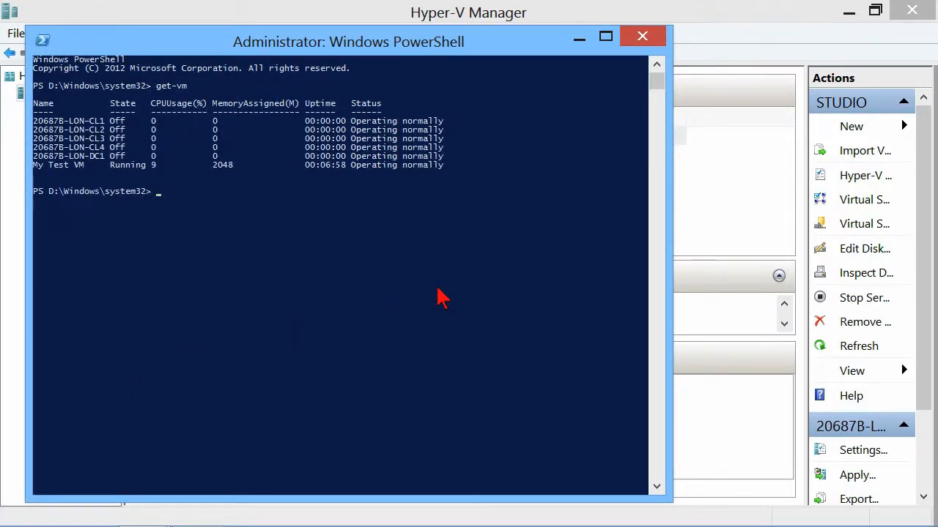
- Take a snapshot of every virtual machine by running get-vm | checkpoint-vm
type("| checkpoint-vm")
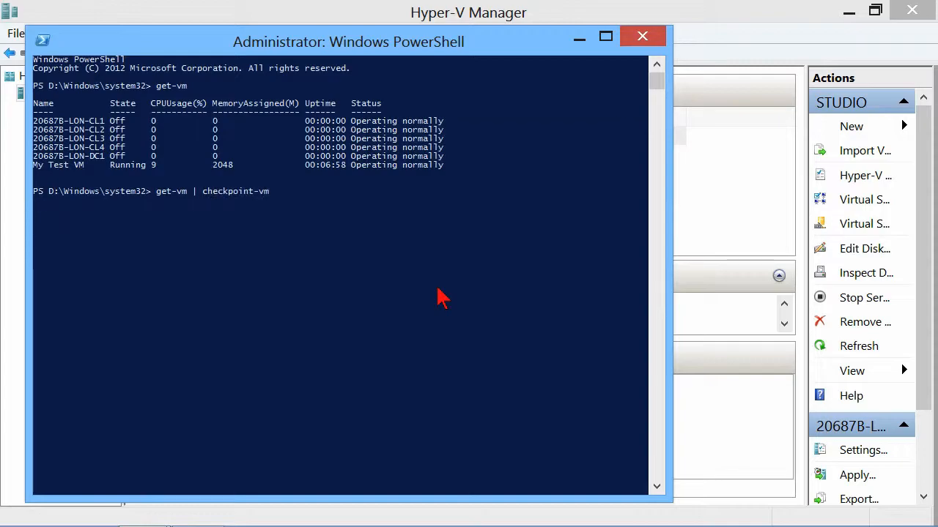
key("Return")
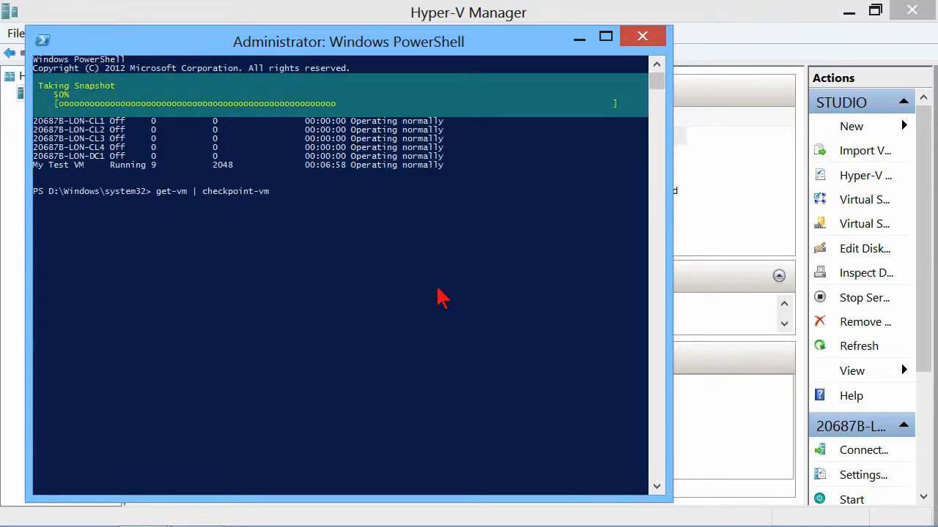
- Switch to Hyper-V Manager to check the snapshot progress, and close both Hyper-V Manager and the PowerShell window
left_click(798, 26)
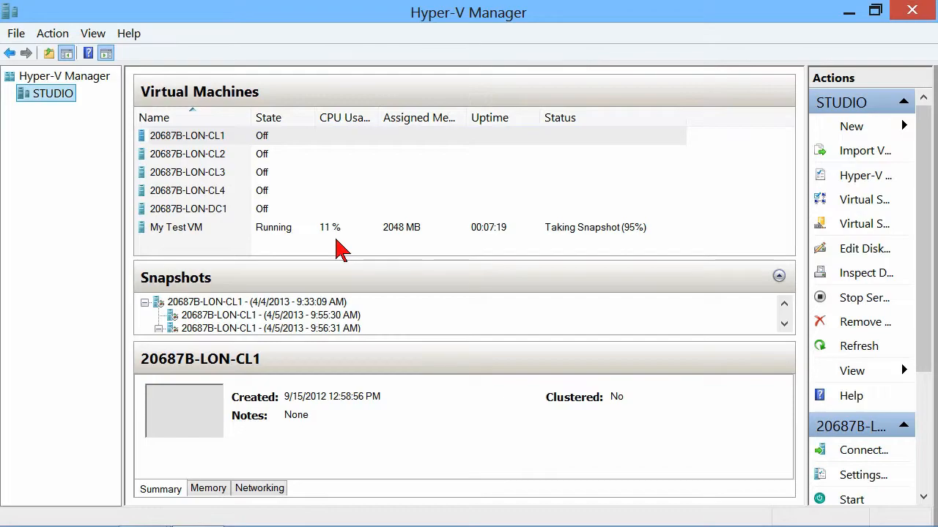
left_click(915, 19)
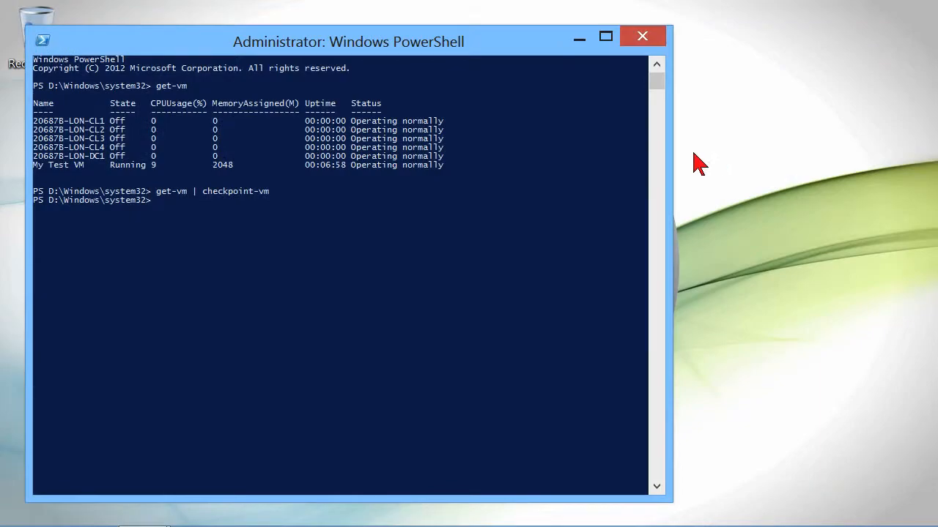
left_click(643, 38)
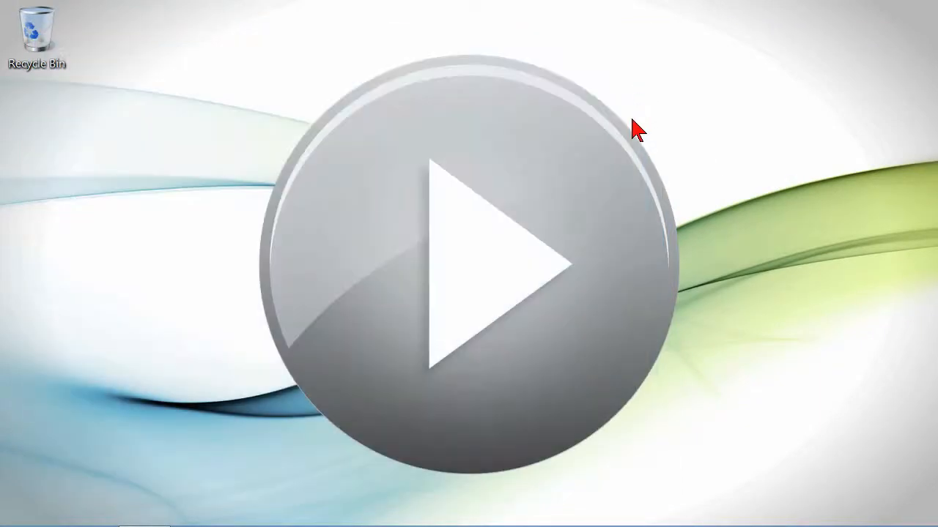